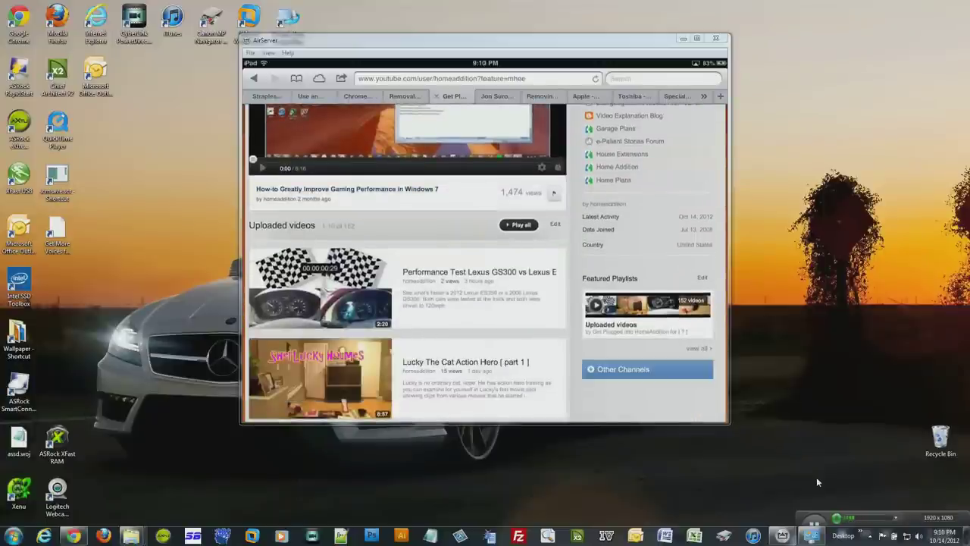
# - Try playing the first uploaded video, then How to Backup Your Website Files and Database; both report unavailable
pyautogui.click(343, 291)
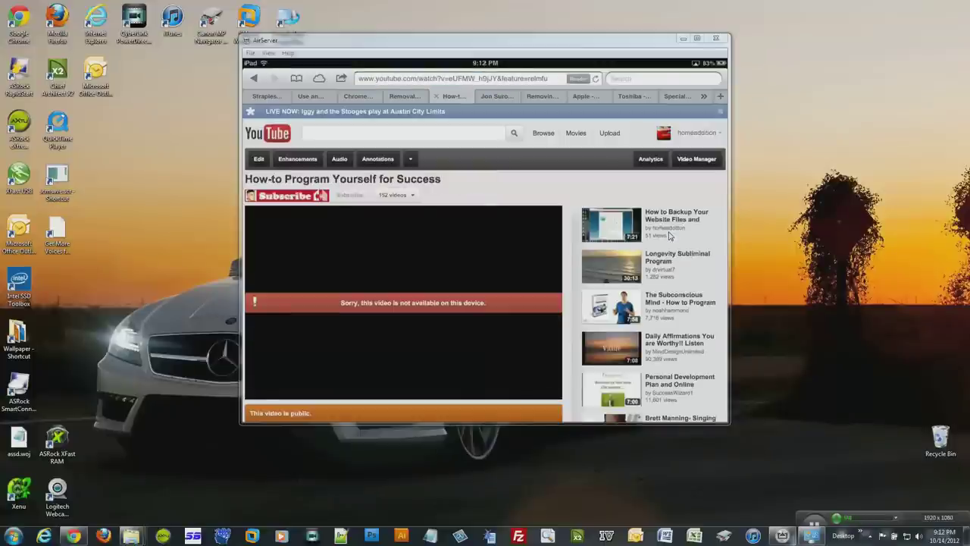
pyautogui.click(668, 236)
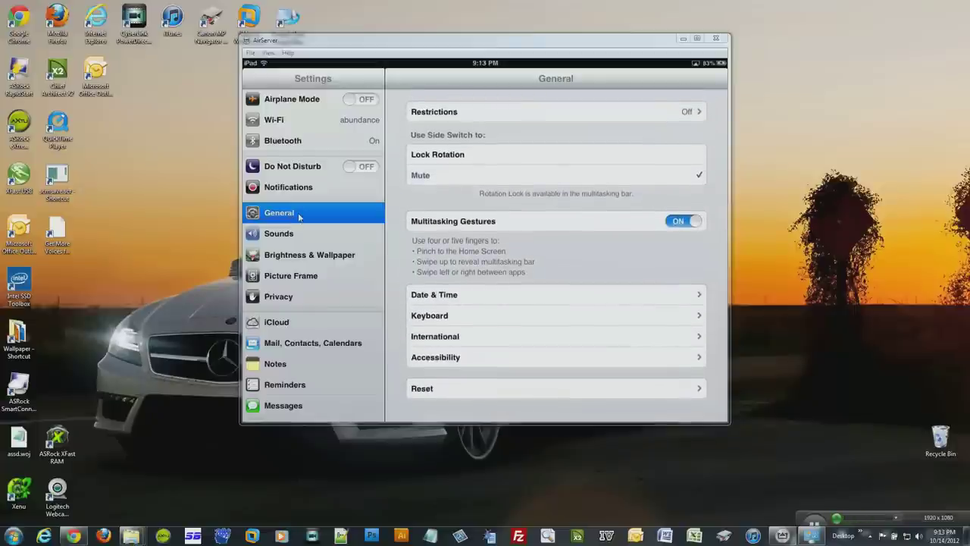
# - Open the Reset page in Settings > General
pyautogui.click(430, 396)
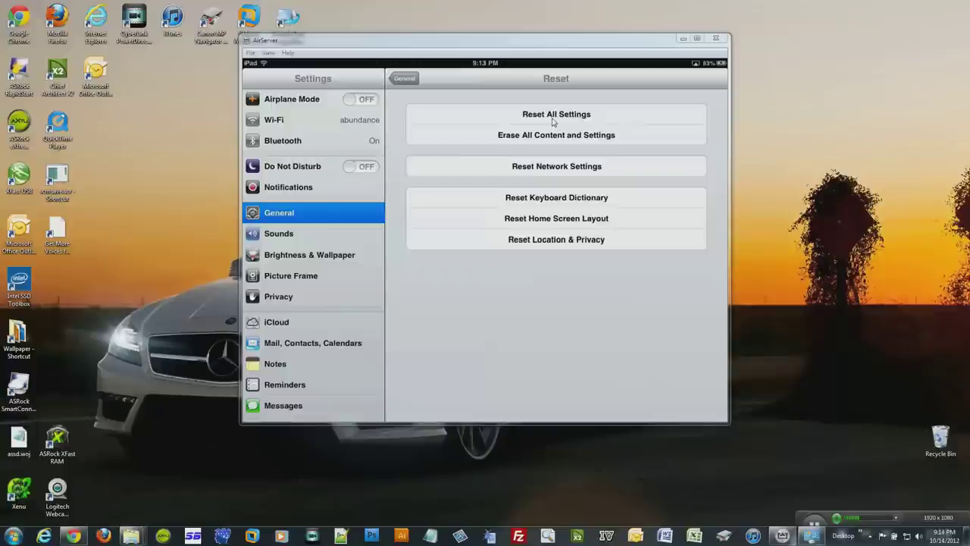
# - Choose Reset All Settings to restore the iPad's settings to defaults
pyautogui.click(553, 118)
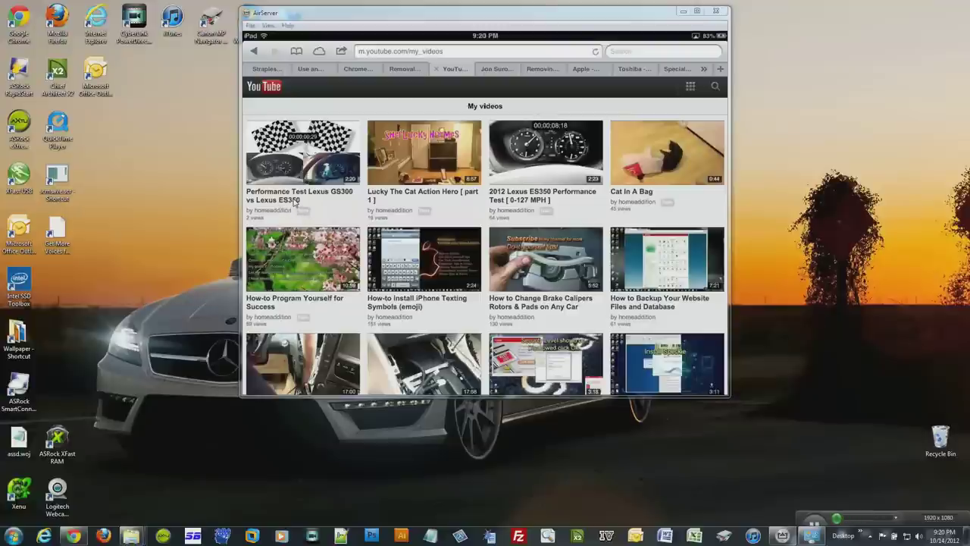
# - Open the Performance Test Lexus GS300 vs Lexus ES350 video from My videos
pyautogui.click(295, 201)
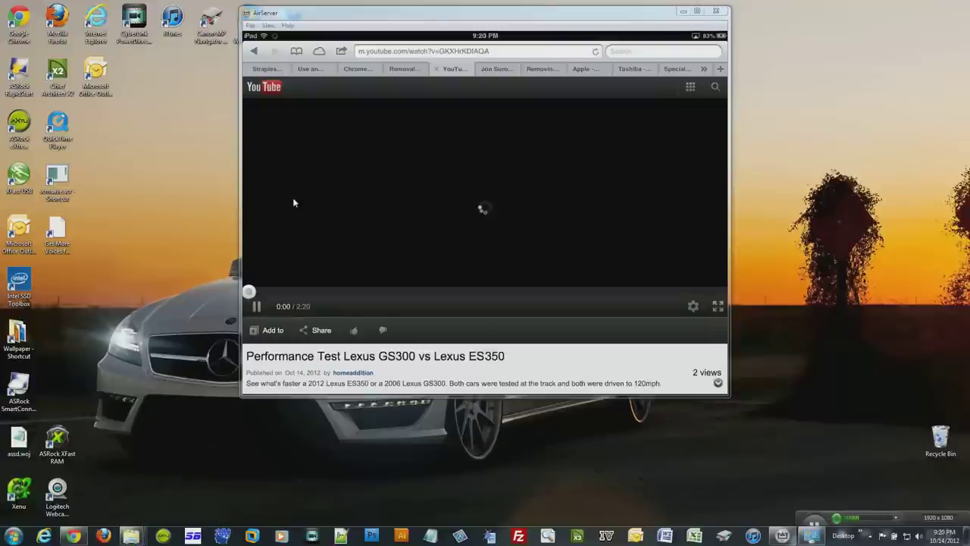